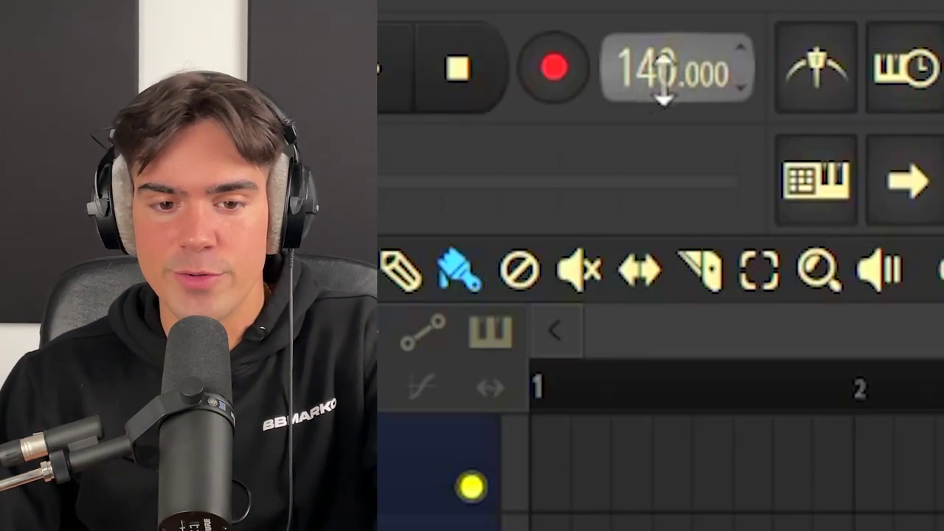
- Set the project tempo to 125 BPM
mouse_move(661, 61)
left_mouse_down()
mouse_move(657, 92)
mouse_move(659, 63)
left_mouse_up()
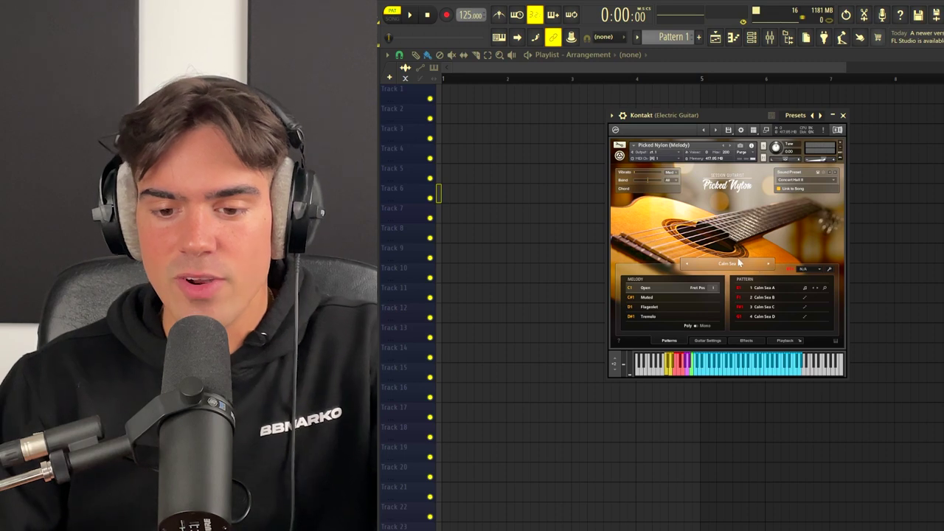
- Open the Picked Nylon guitar's song browser and view the Latin category
left_click(728, 266)
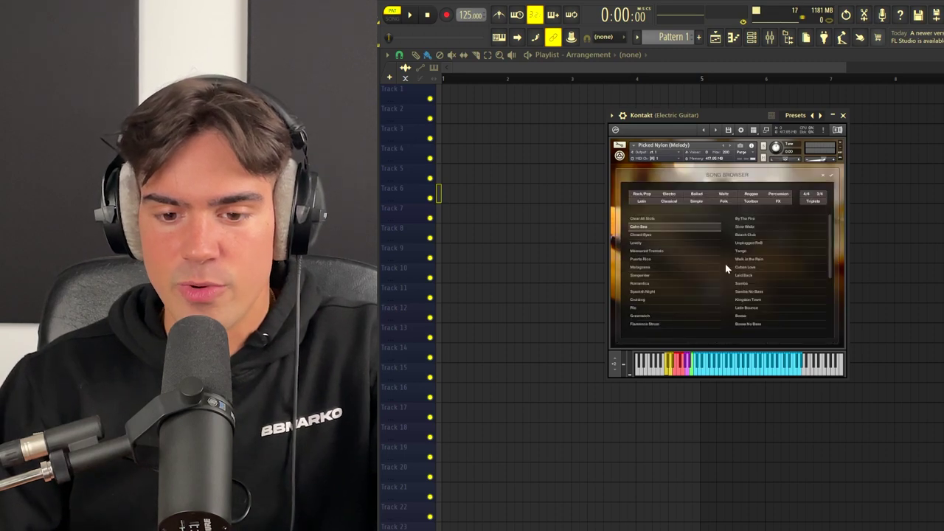
left_click(642, 202)
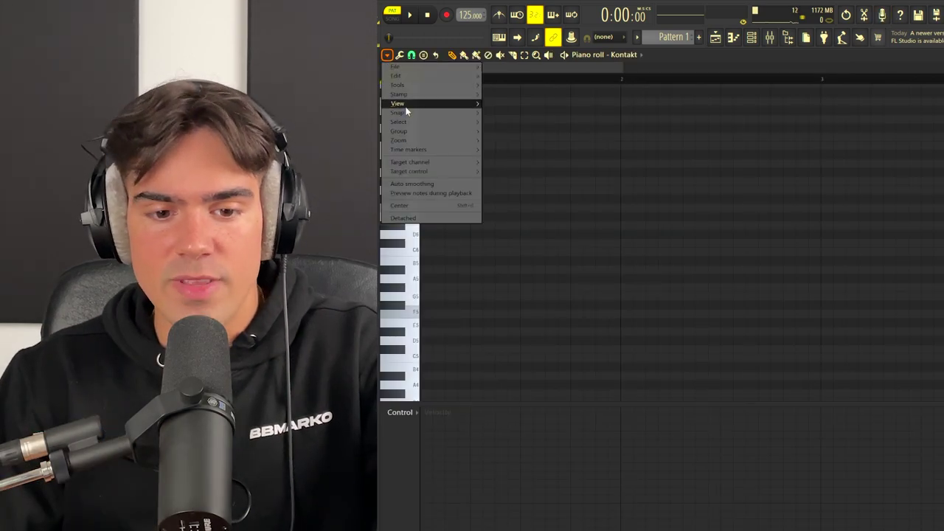
- Set the piano roll's scale highlighting to root note E and its snap to 1/3 beat
mouse_move(402, 104)
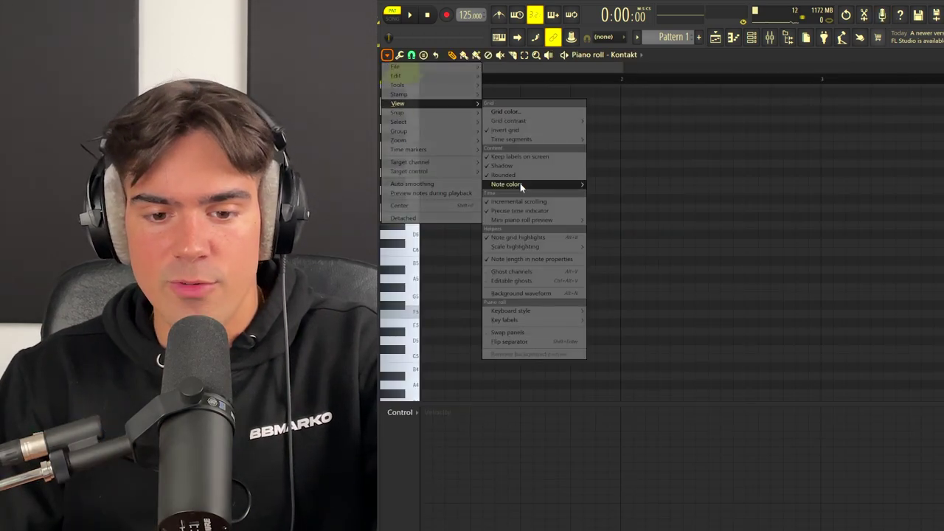
mouse_move(528, 251)
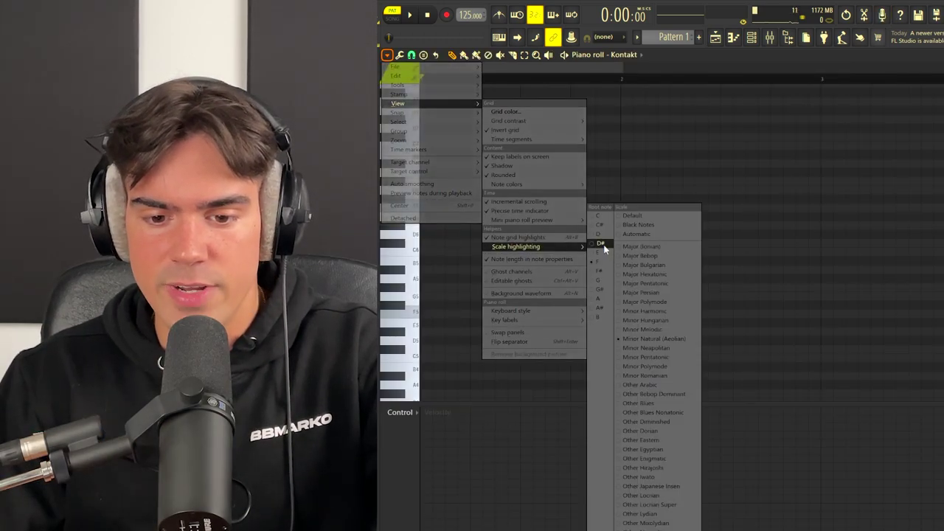
left_click(605, 253)
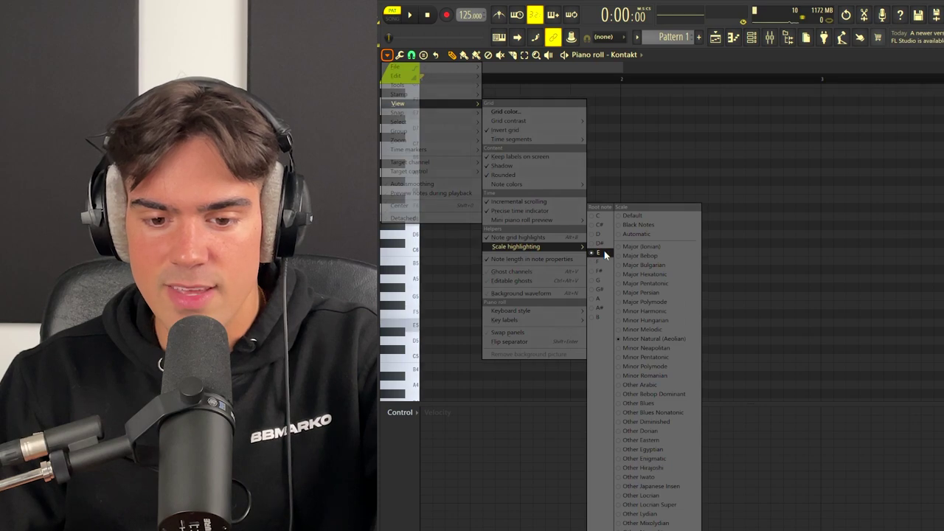
left_click(657, 145)
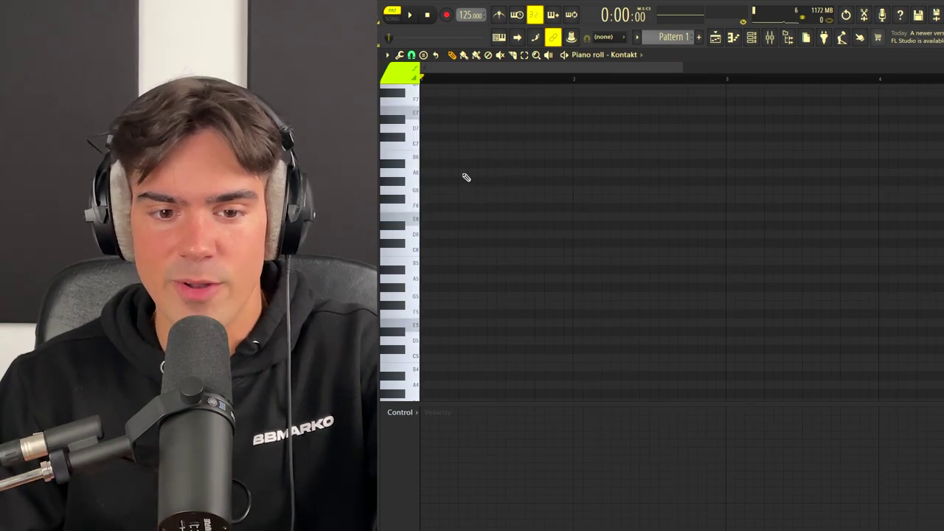
left_click(412, 56)
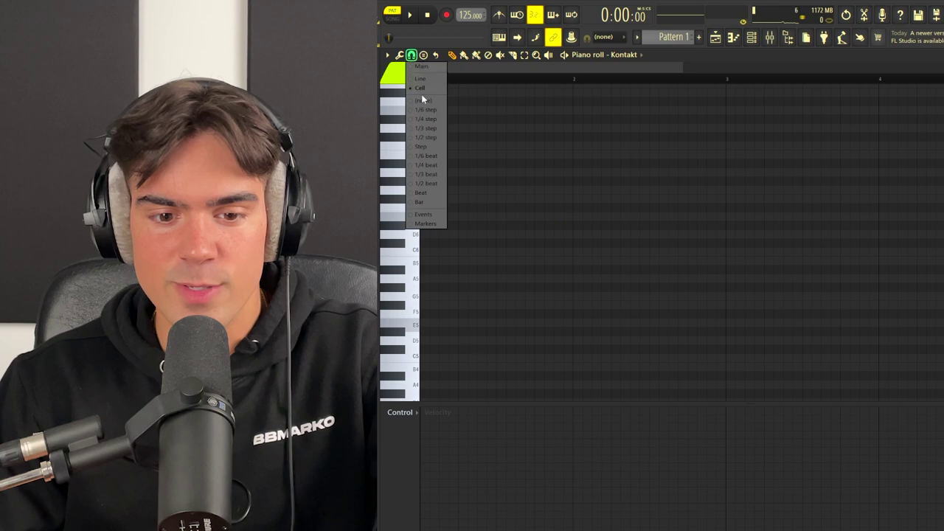
left_click(433, 176)
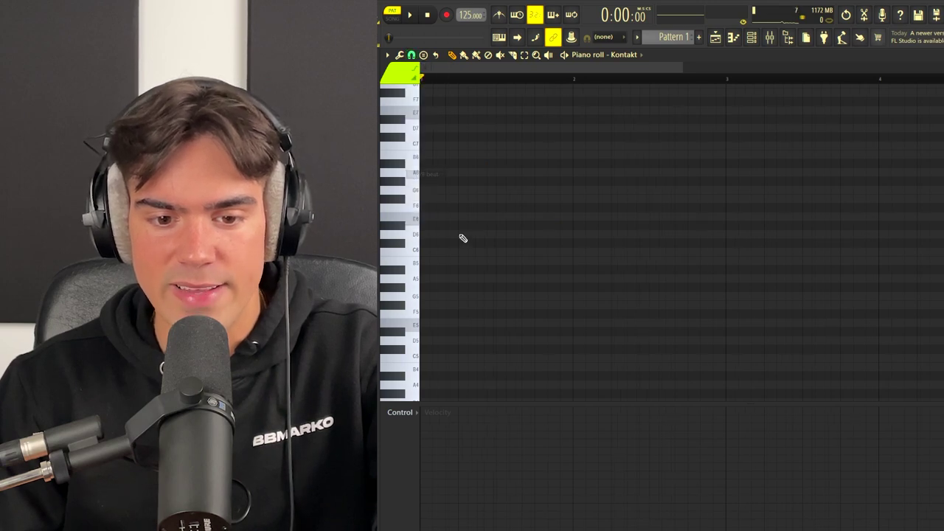
- Draw an E5, G5 and B5 chord at the start of the pattern and stretch all three notes to one bar
scroll(465, 266, "down", 1)
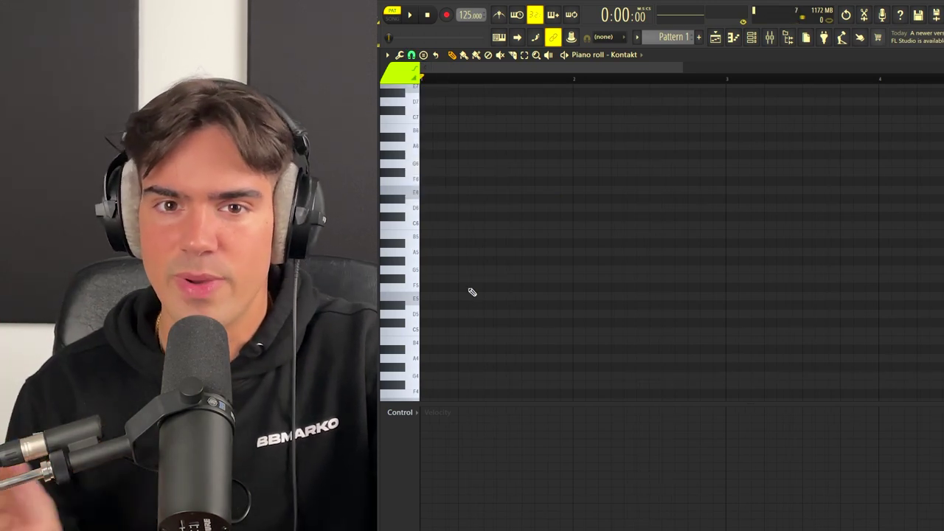
scroll(468, 294, "up", 1)
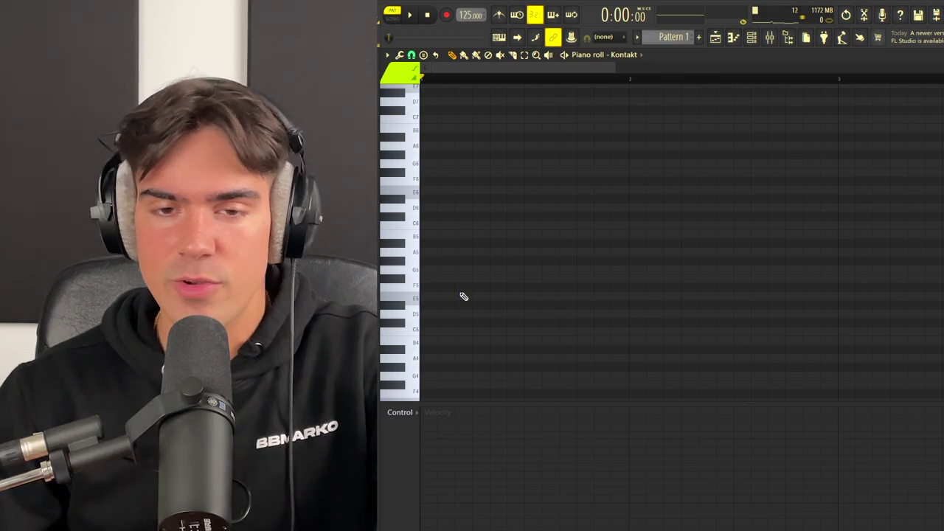
left_click(424, 297)
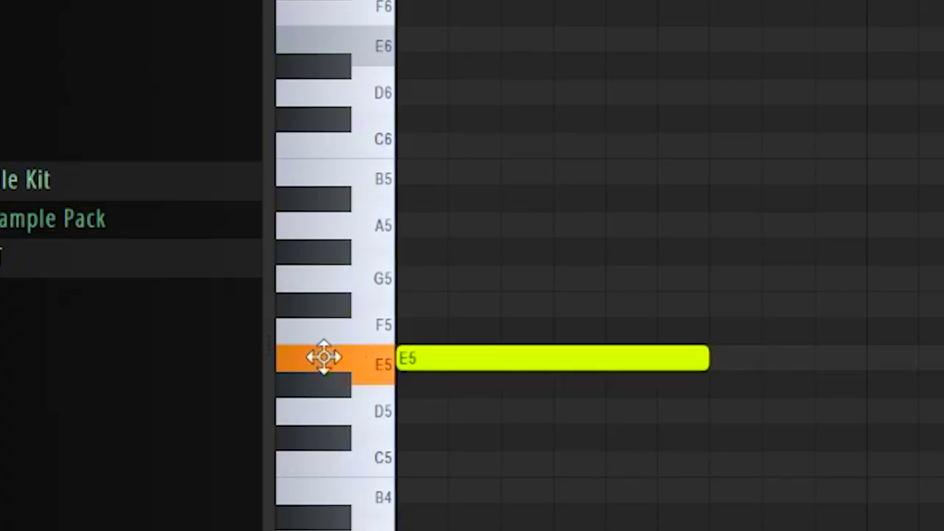
left_click(425, 270)
left_click(424, 235)
key("ctrl+a")
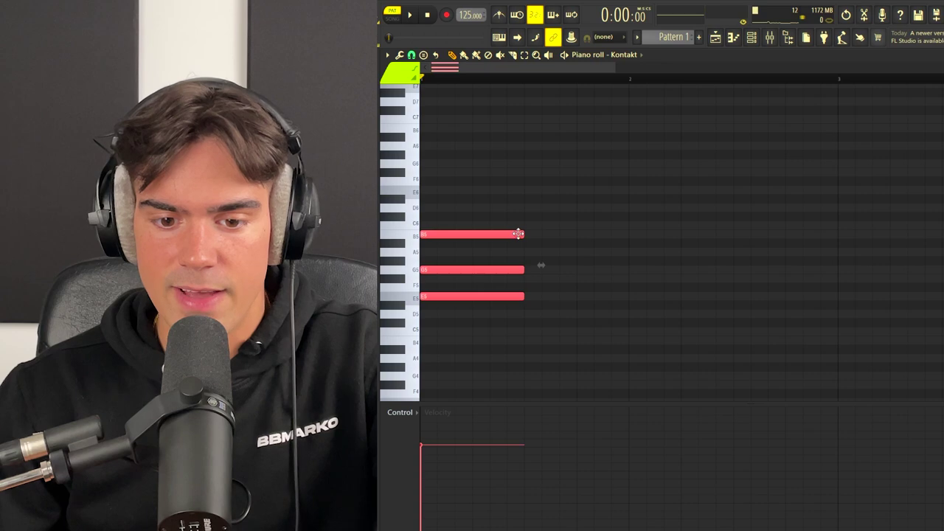
left_click_drag(521, 233, 627, 240)
- Raise the chord's middle note, G5, by one octave to G6
left_click_drag(542, 257, 542, 273)
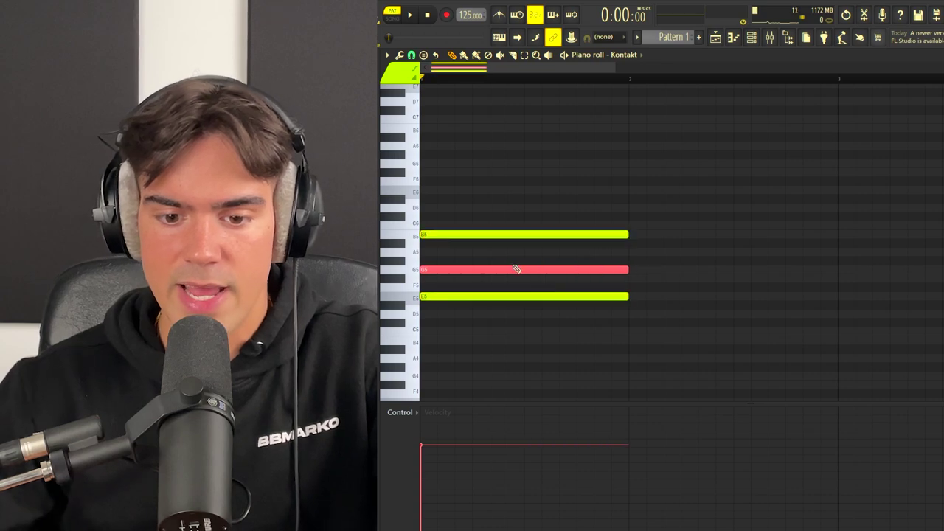
key("ctrl+Up")
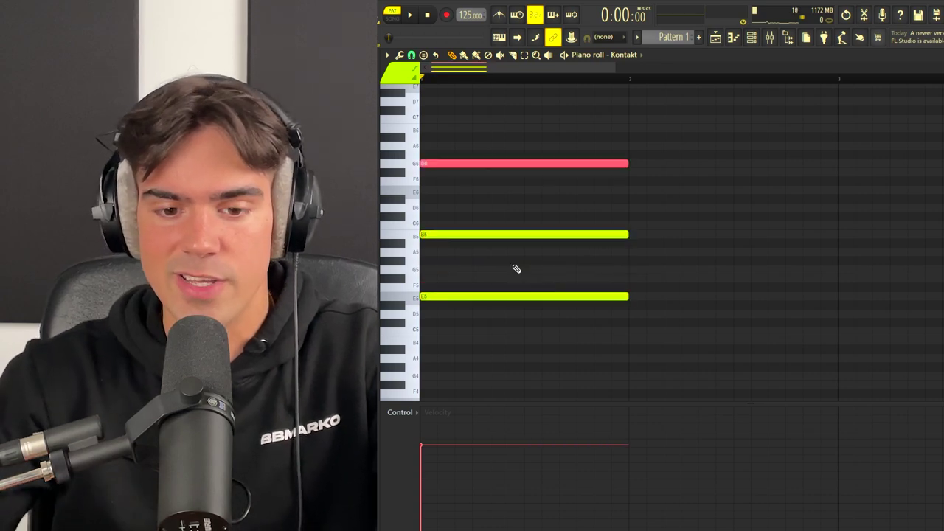
key("ctrl+d")
- Stagger the chord by moving B5 and G6 two 1/3-beat steps later, and G6 two further steps
scroll(662, 224, "up", 1)
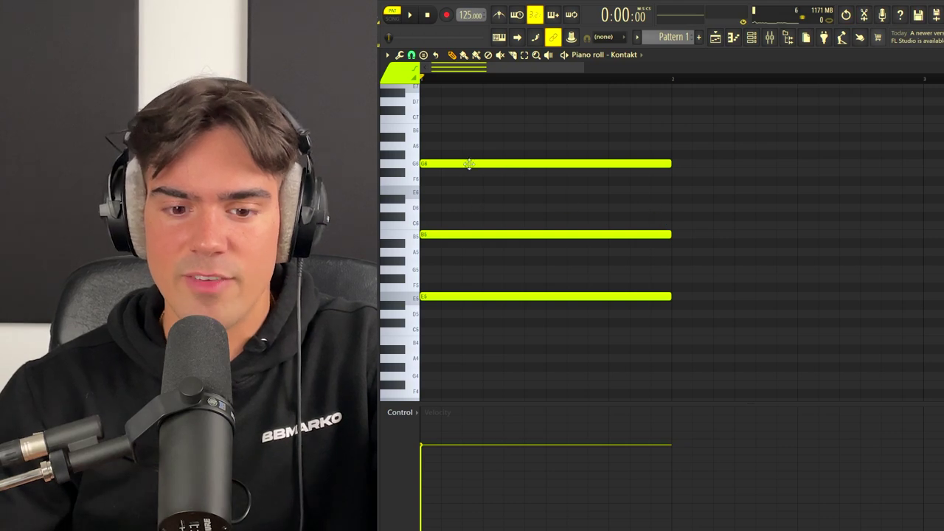
left_click_drag(476, 121, 469, 258)
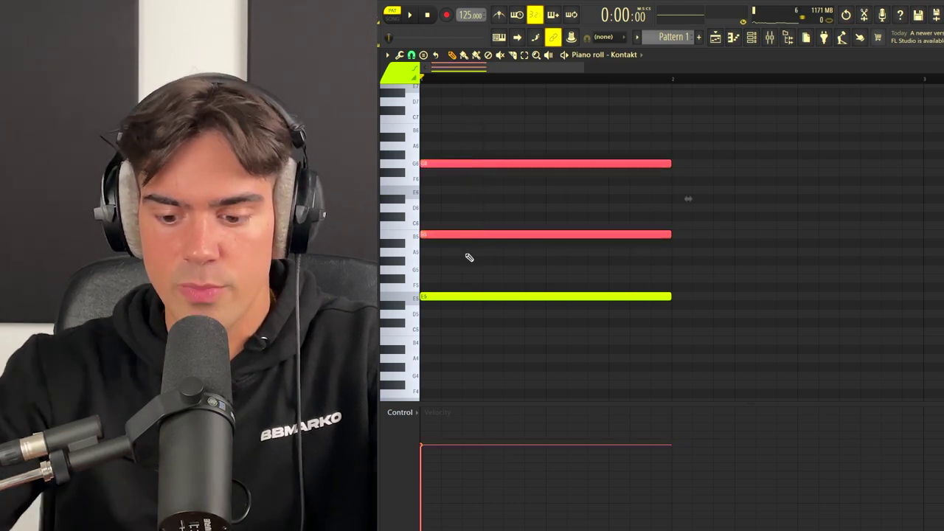
key("shift+Right")
key("shift+Right")
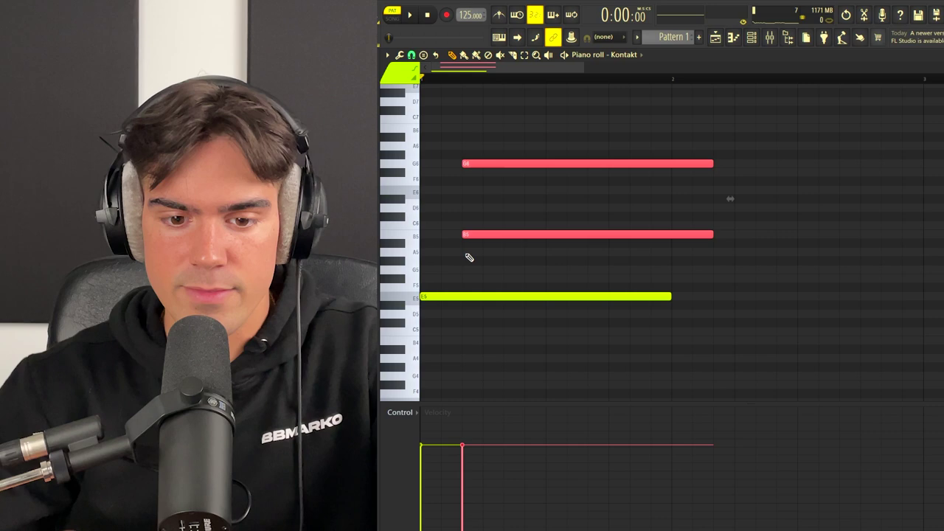
left_click_drag(497, 152, 498, 168)
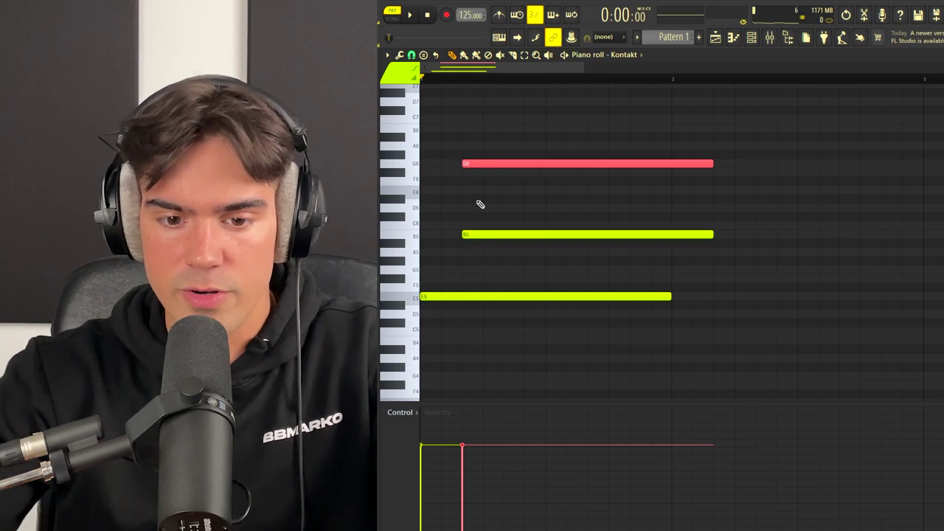
key("shift+Right")
key("shift+Right")
- Trim the staggered notes to end together at half a bar and duplicate the group until it fills four bars
left_click(670, 179)
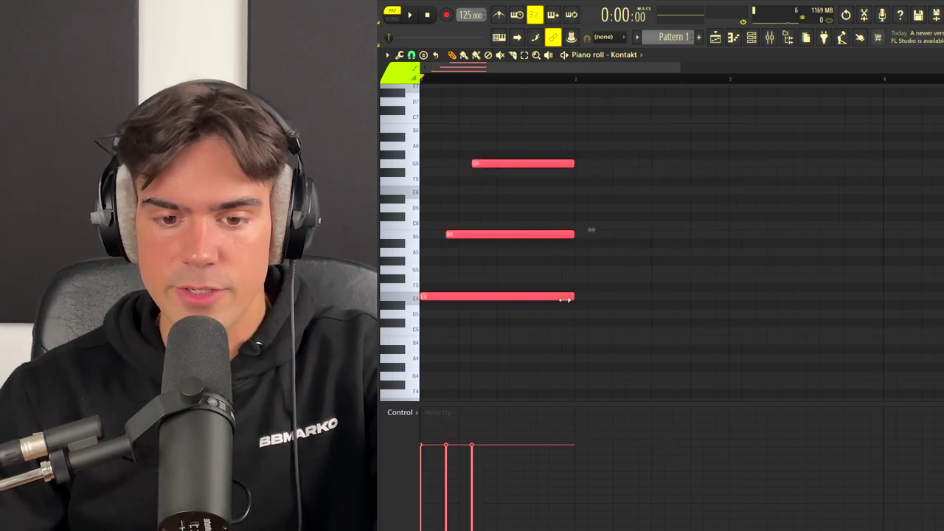
left_click_drag(564, 300, 496, 299)
scroll(508, 264, "down", 3)
key("ctrl+b")
key("ctrl+b")
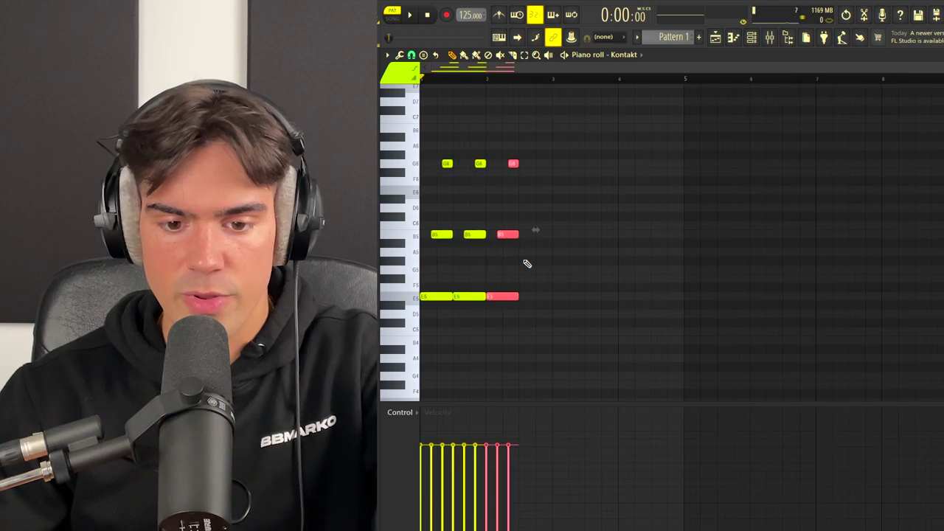
key("ctrl+b")
key("ctrl+b")
key("ctrl+b")
key("ctrl+b")
key("ctrl+b")
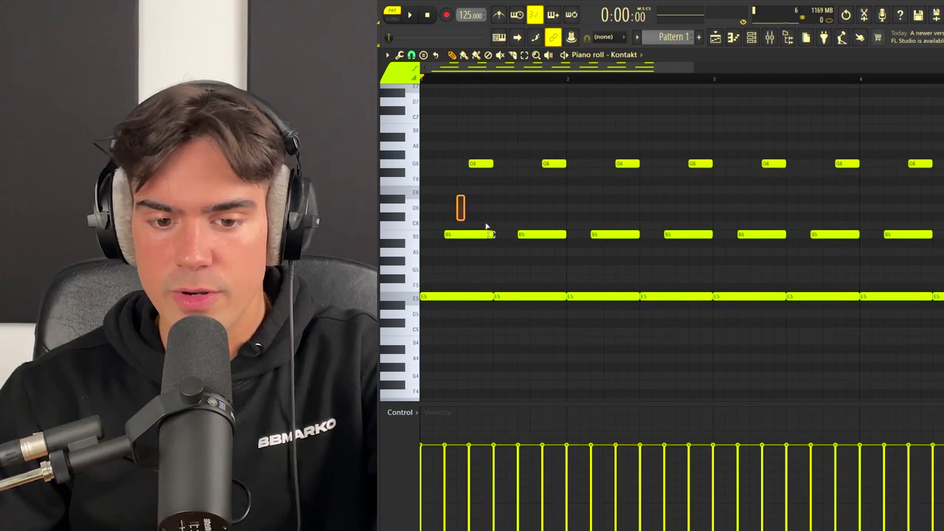
- Lengthen the B5 and G6 notes so each one reaches the next note of the same pitch
left_click_drag(487, 227, 943, 235)
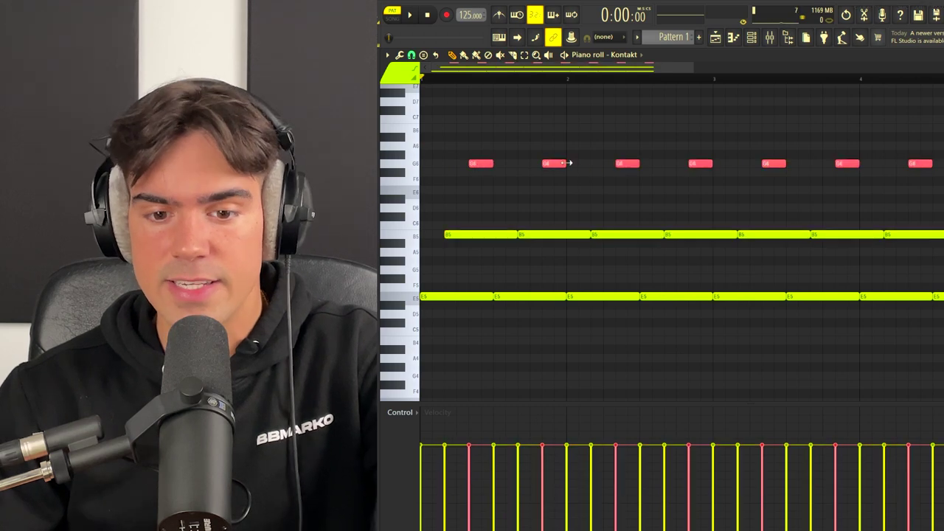
left_click_drag(568, 163, 615, 160)
key("ctrl+d")
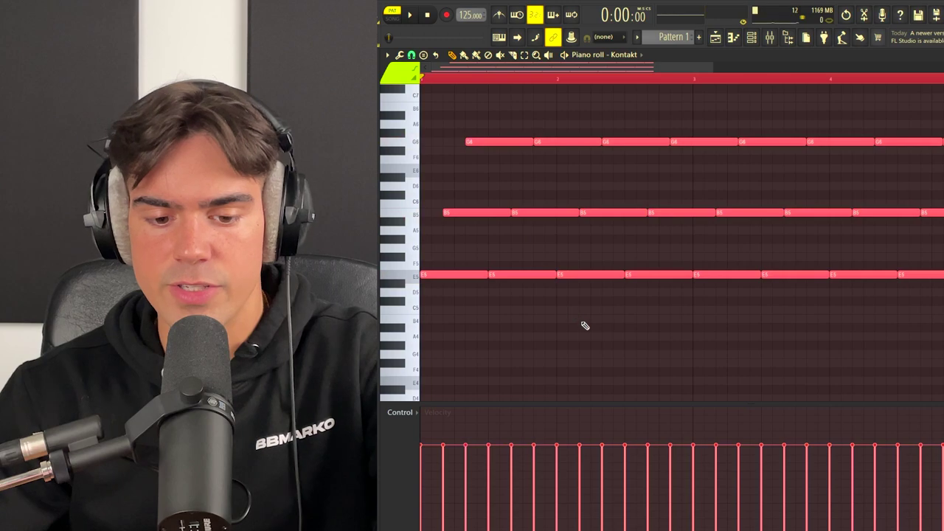
- Randomize the pan and velocity levels of all notes in bipolar mode, leaving the pattern generator off
key("alt+r")
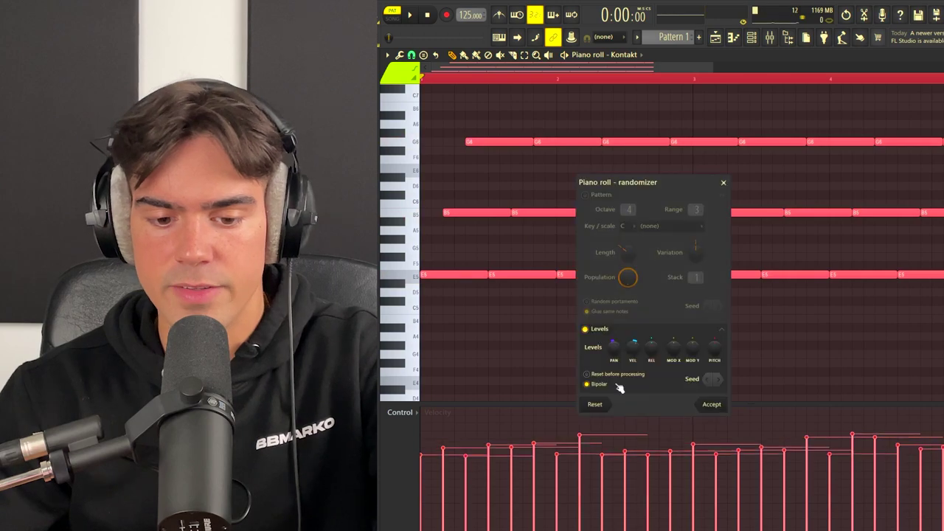
left_click(713, 406)
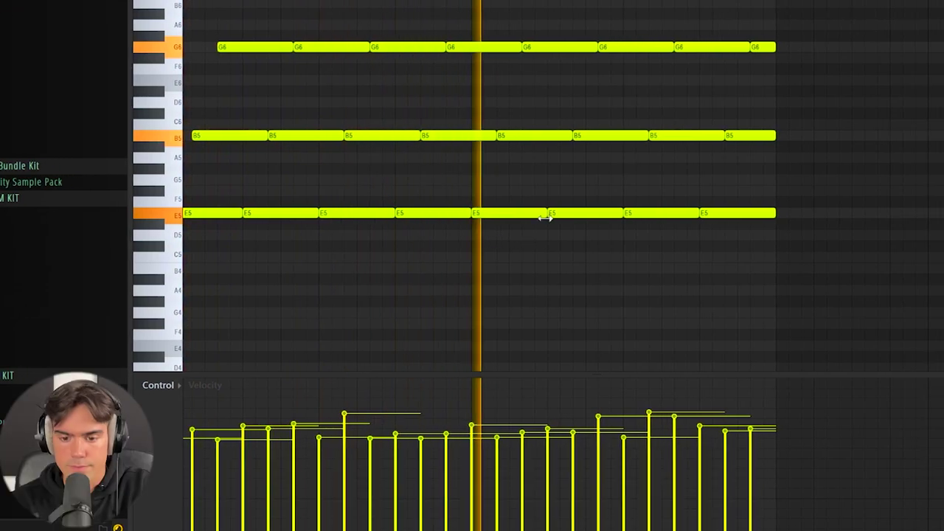
- Lower the fourth and seventh G6 notes by one semitone to F#6
scroll(639, 124, "down", 1)
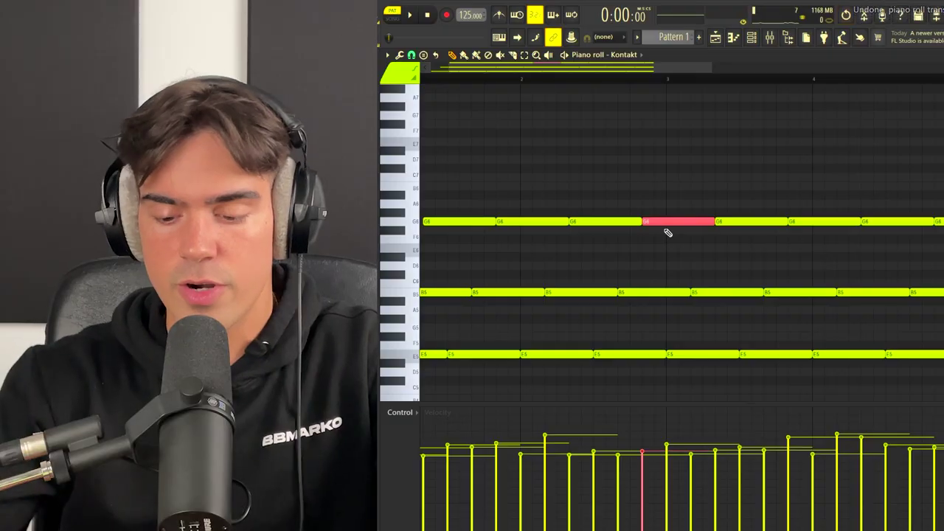
left_click_drag(667, 222, 668, 228)
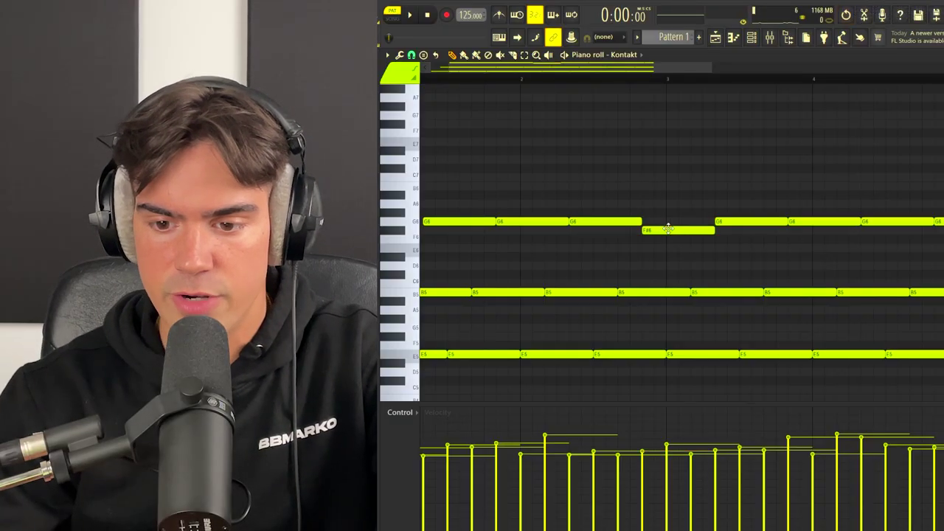
left_click(912, 220)
key("shift+Down")
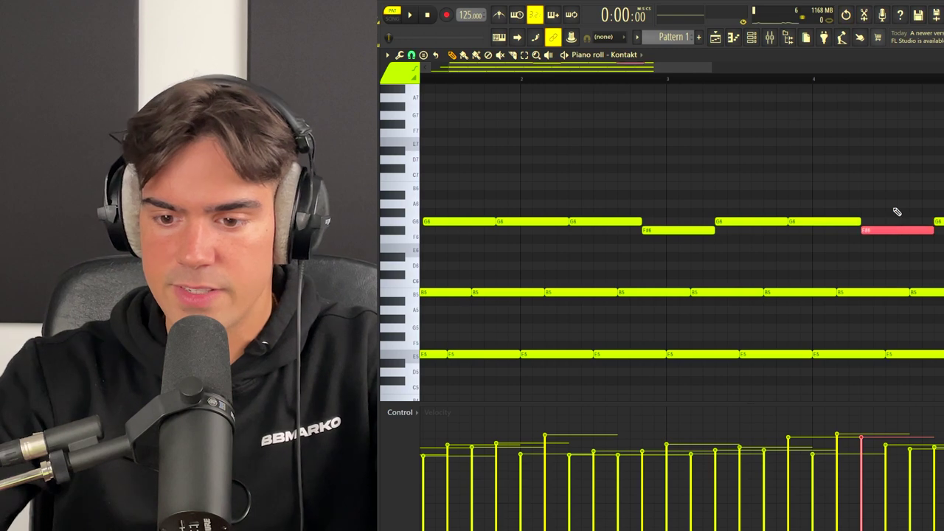
left_click_drag(934, 273, 933, 325)
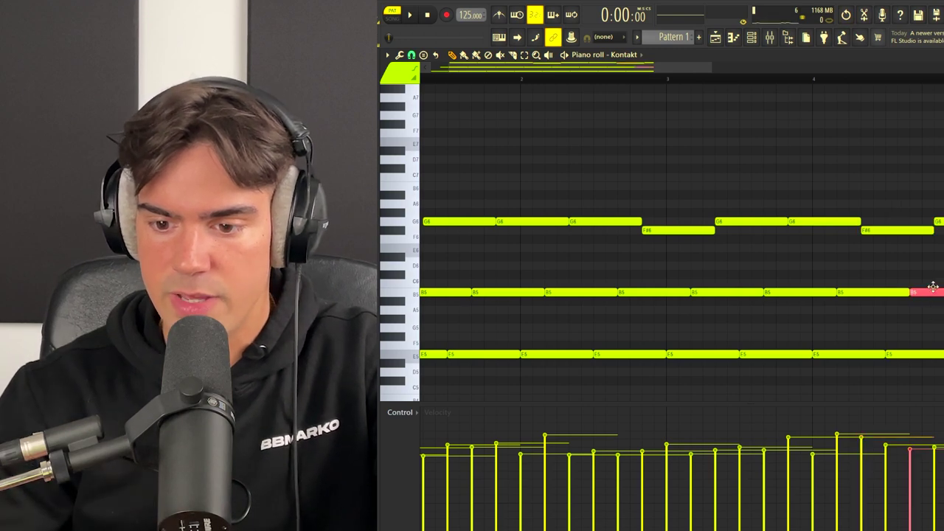
scroll(722, 285, "up", 2)
left_click_drag(407, 281, 407, 292)
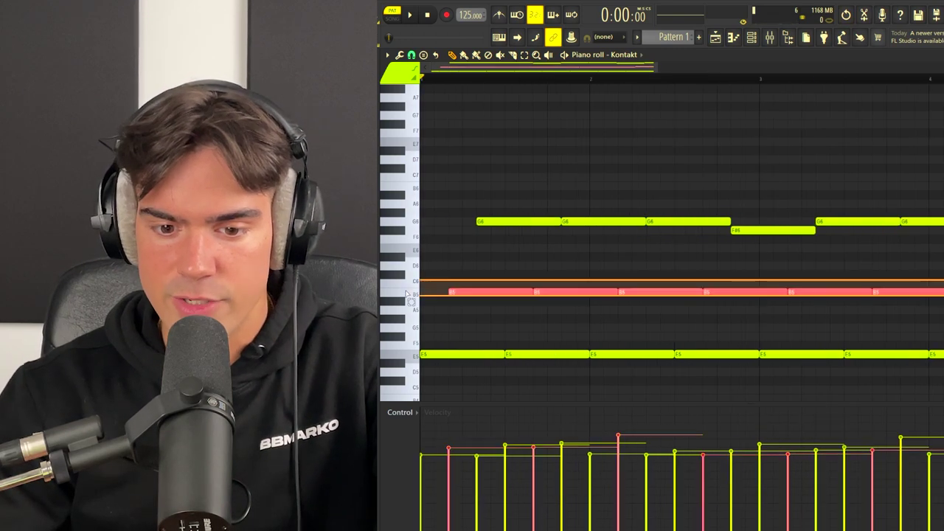
left_click(467, 284)
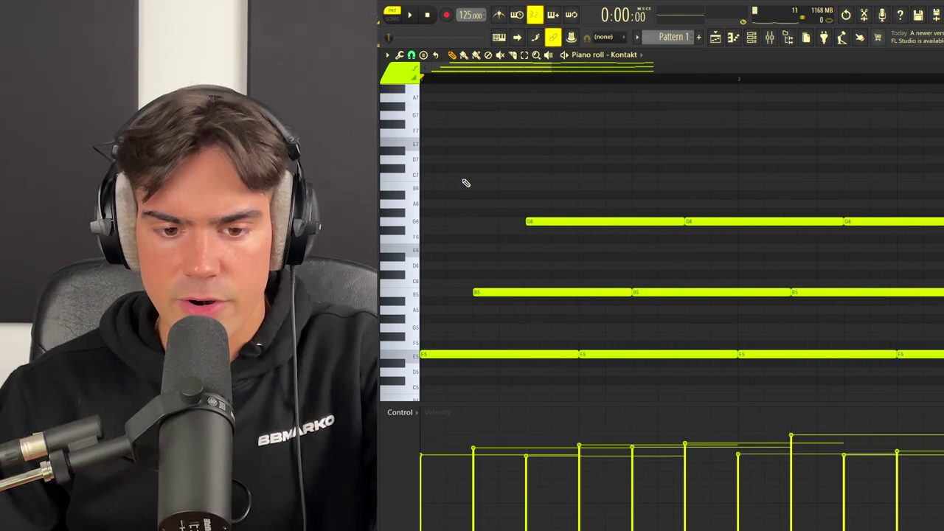
- Add a C7 lead note at the start of the pattern and nudge it slightly after the E5 note
left_click(472, 177)
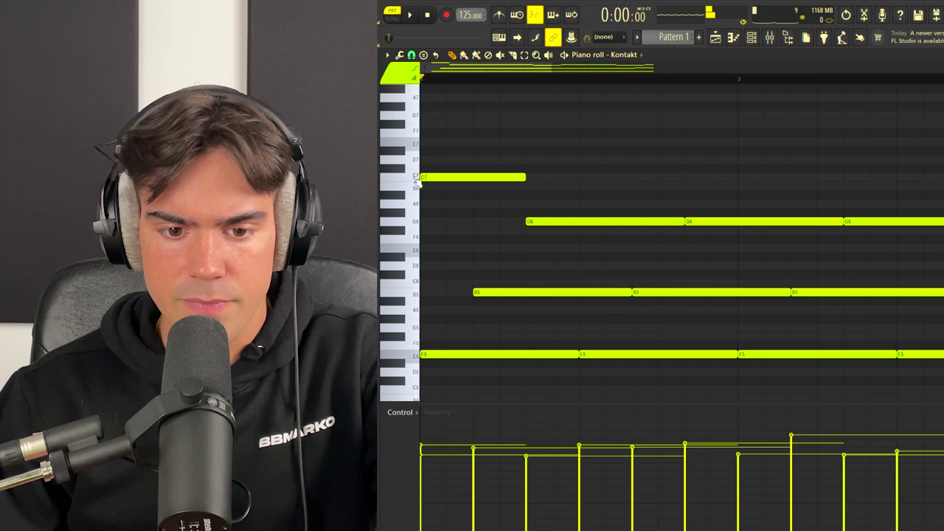
scroll(453, 190, "up", 3)
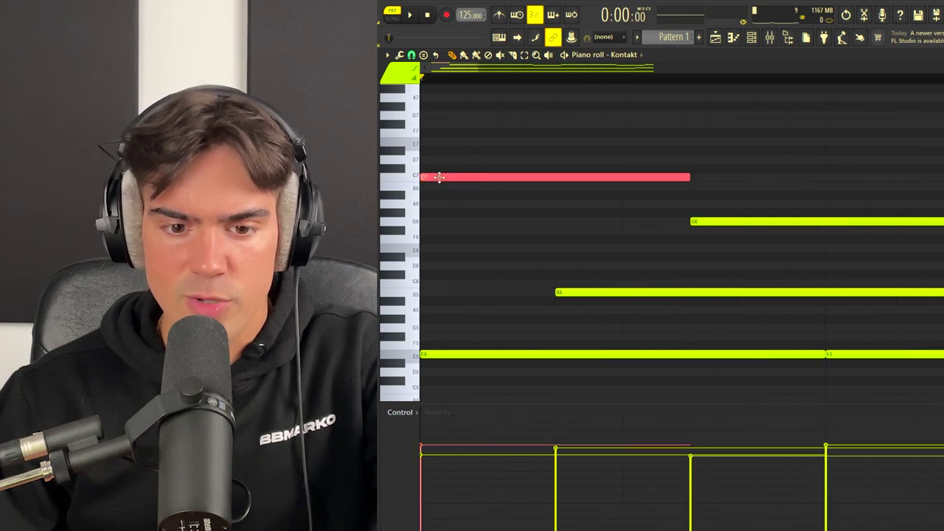
scroll(458, 134, "up", 2)
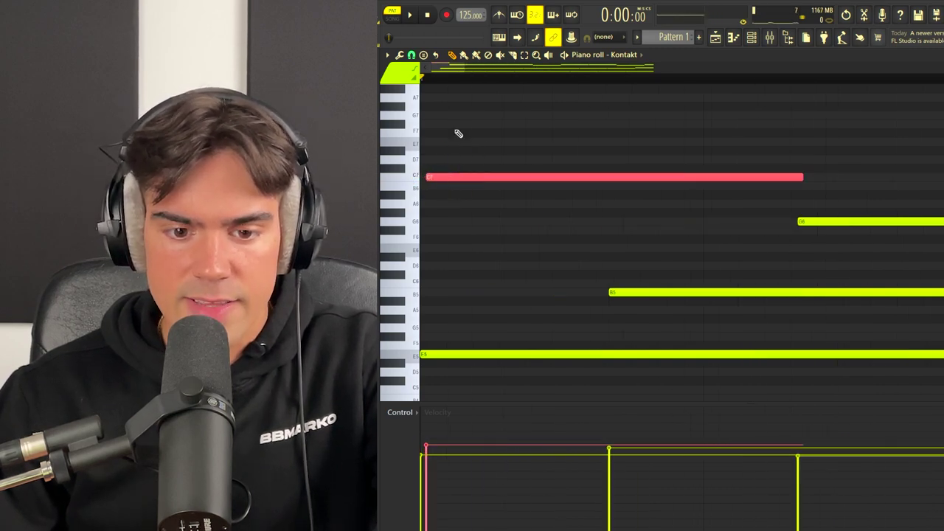
left_click_drag(449, 139, 445, 369)
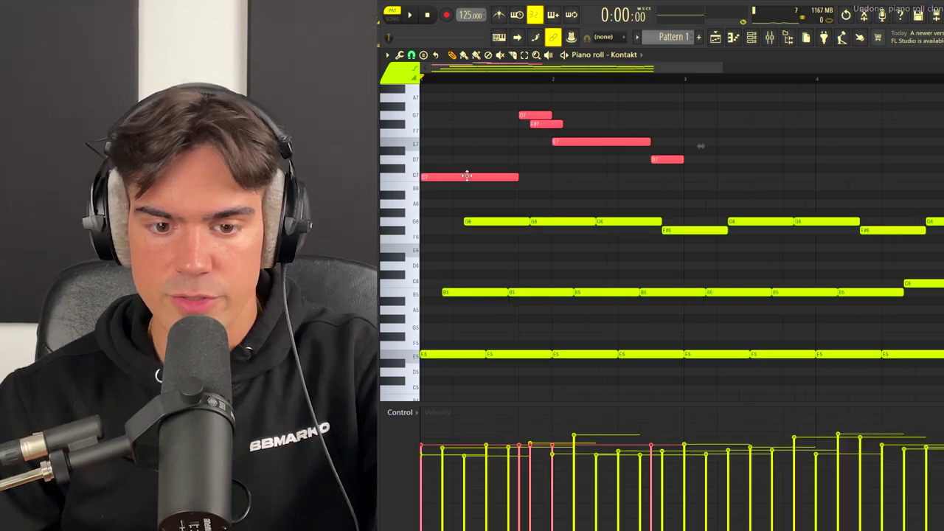
- Repeat the lead phrase in bars three and four, opening on B6 instead of C7 and ending with a shorter E7, D7 and B6
left_click_drag(467, 175, 707, 203)
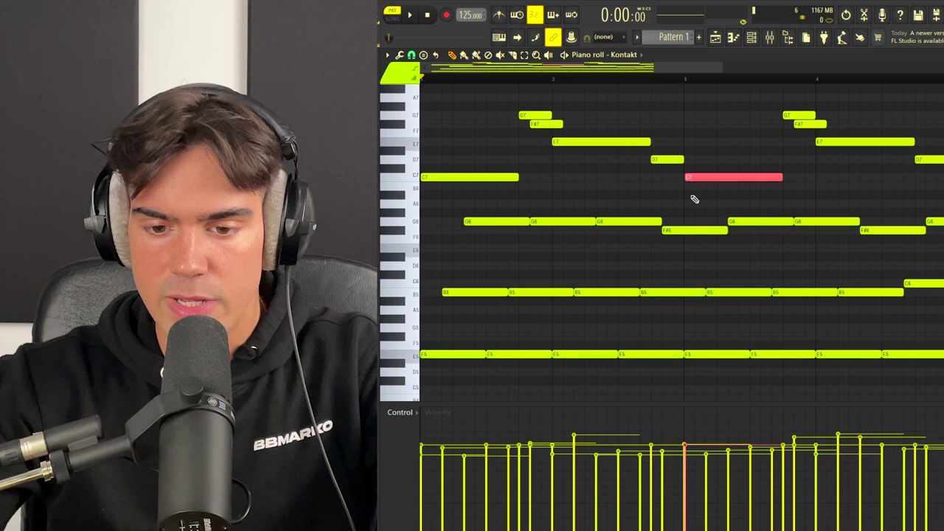
key("shift+Down")
left_click_drag(442, 216, 494, 167)
left_click(726, 157, "ctrl")
scroll(858, 154, "up", 3)
right_click(857, 156)
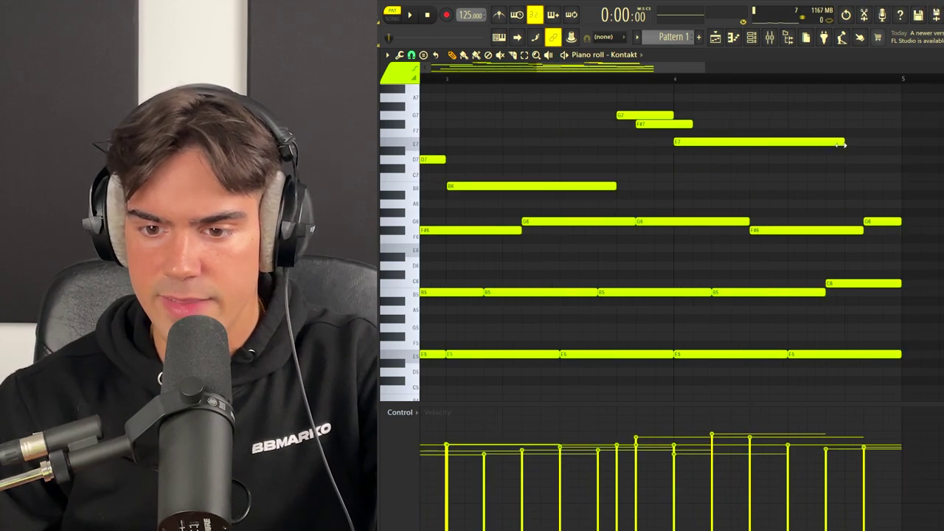
left_click(791, 163)
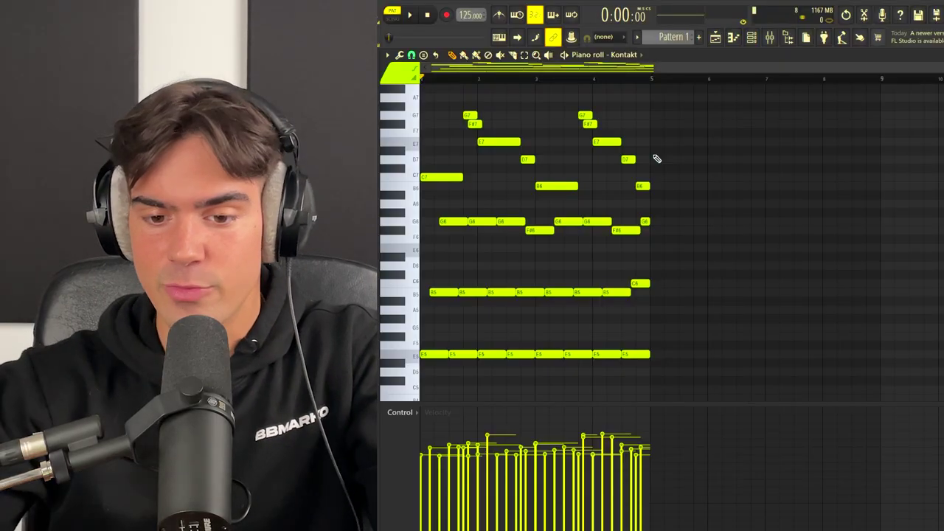
- Duplicate the four-bar guitar melody into the next four bars and transpose the copy down so its lowest notes sit on B4
key("ctrl+b")
key("shift+Down")
key("shift+Down")
key("shift+Down")
key("shift+Down")
key("shift+Down")
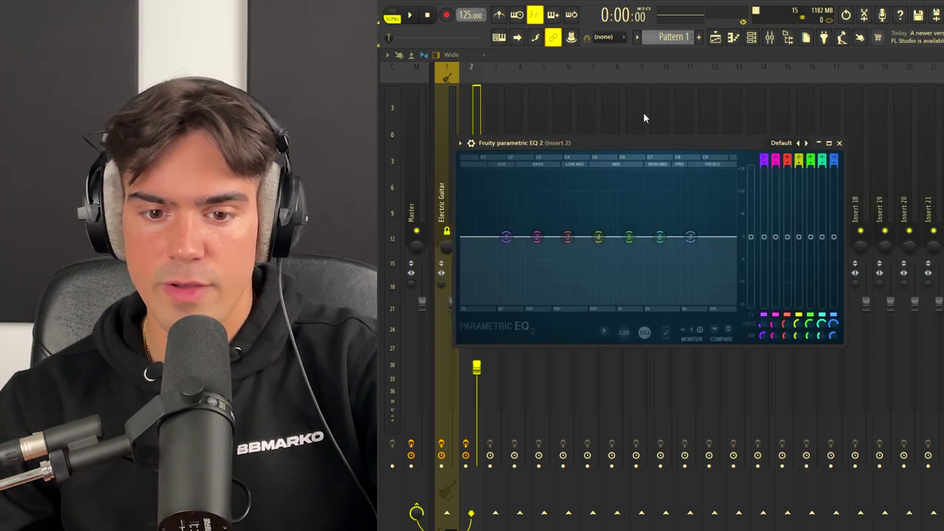
- Load the Radio preset in the Fruity Parametric EQ 2 on mixer insert 2
left_click(807, 143)
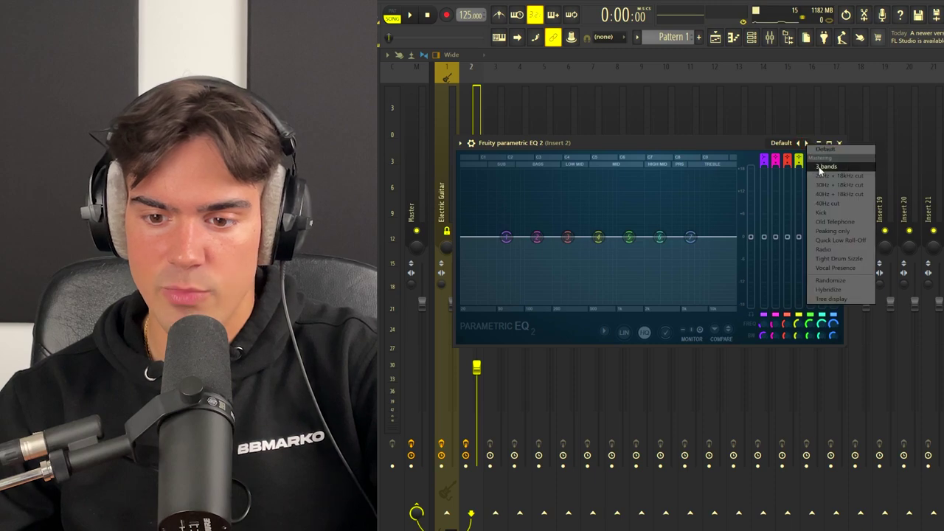
left_click(830, 249)
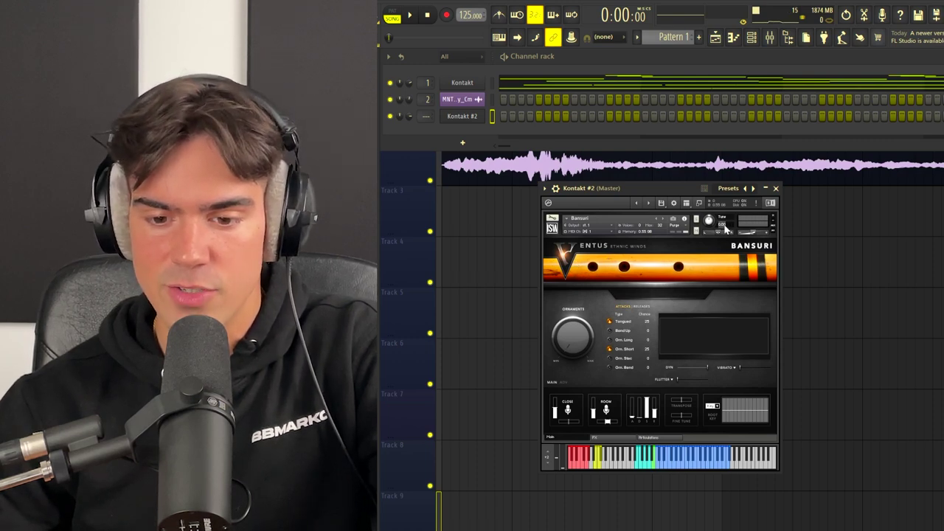
- Set the Bansuri instrument's tuning to 12 and adjust its vibrato amount slightly
type("12")
key("Return")
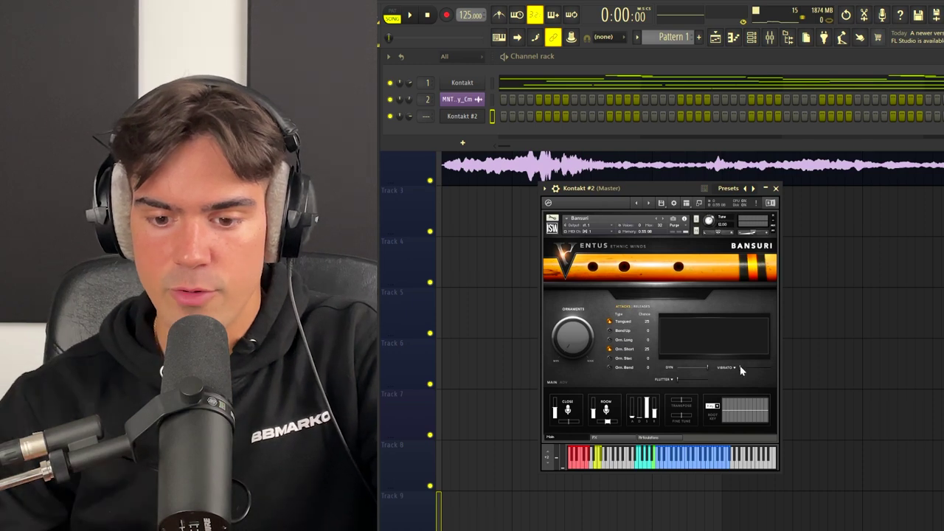
left_click_drag(740, 368, 742, 368)
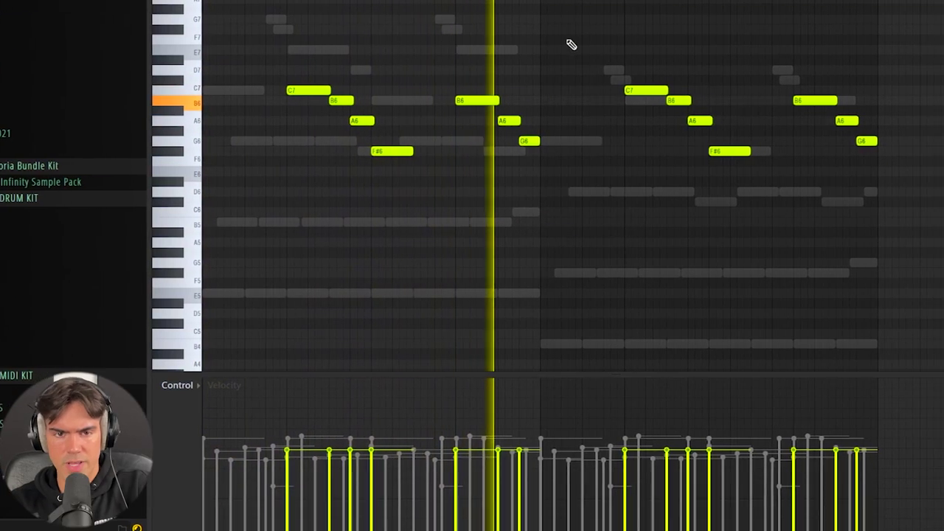
- Select all the countermelody notes in the piano roll
key("ctrl+a")
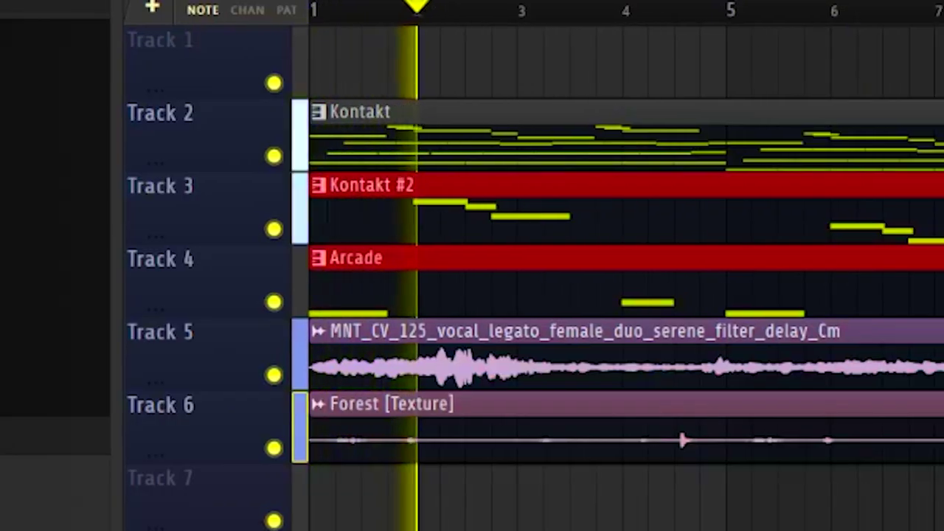
- Select the melody, vocal and texture clips on Tracks 2 to 6 and move them up one track in the playlist
left_click_drag(943, 527, 635, 111)
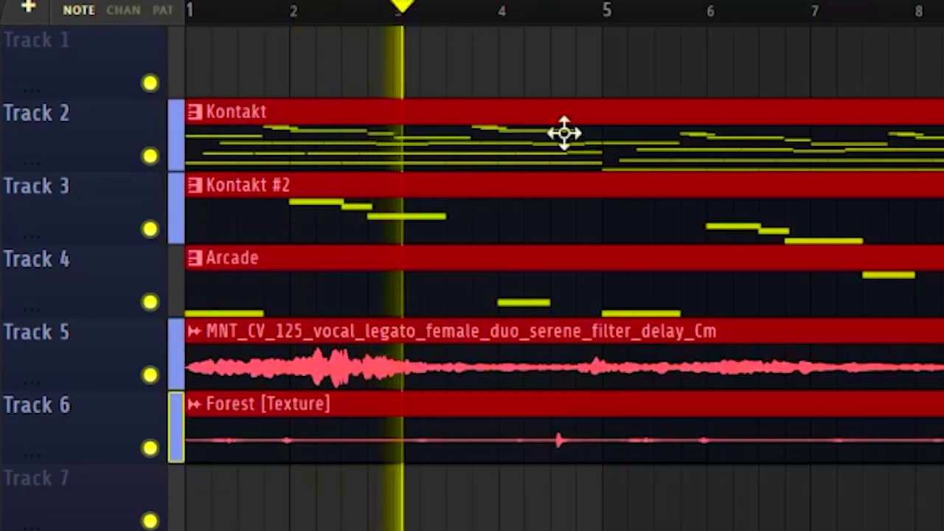
left_click_drag(564, 133, 572, 70)
key("ctrl+d")
scroll(677, 341, "down", 2)
scroll(668, 333, "up", 1)
scroll(635, 332, "up", 2)
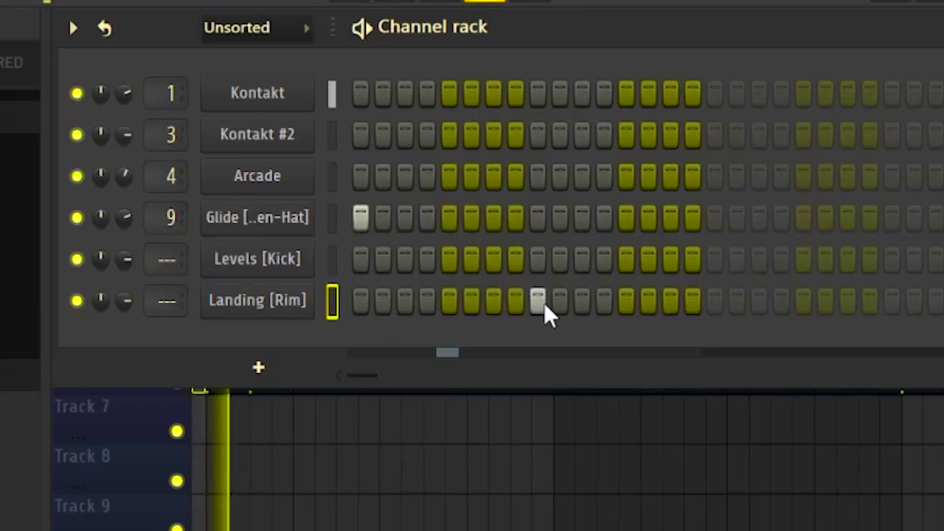
- Place Landing [Rim] hits every 16 steps, on the ninth step of each bar, across the whole pattern
left_click(725, 299)
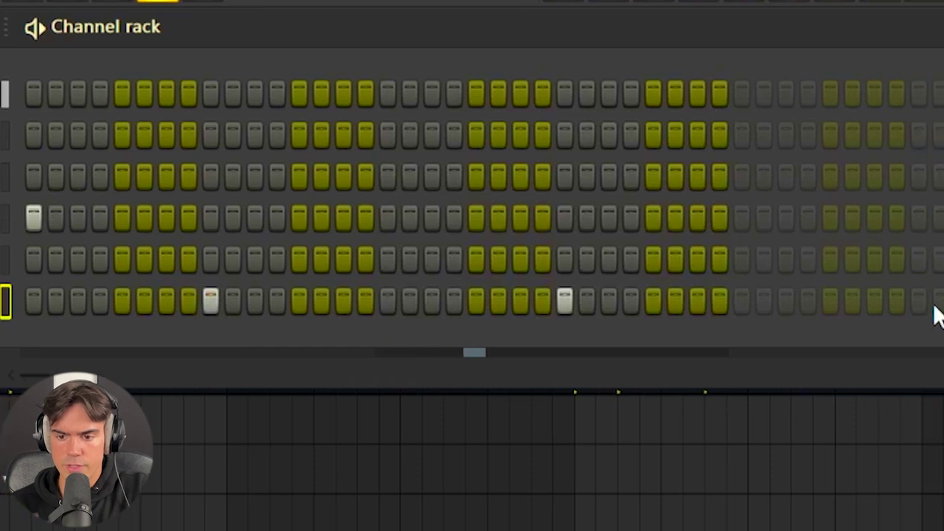
left_click(773, 301)
left_click(674, 301)
right_click(698, 303)
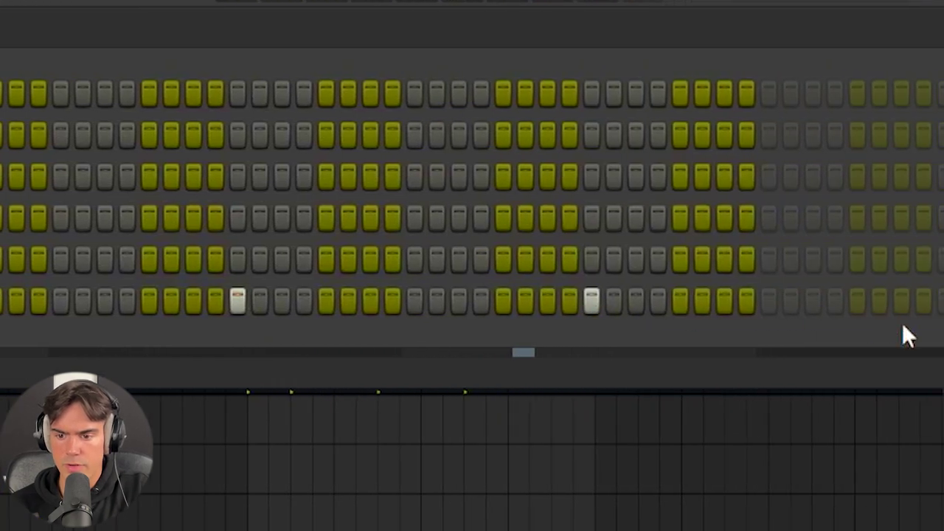
left_click(862, 300)
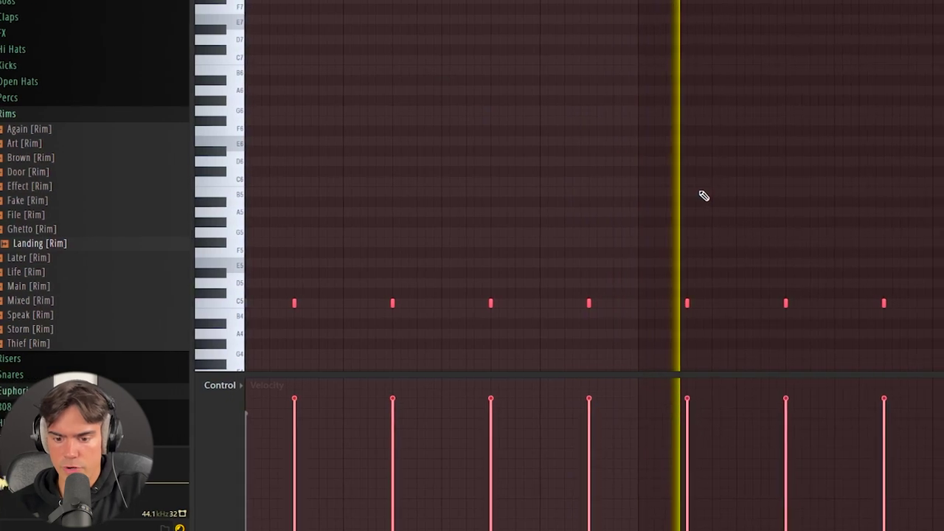
scroll(696, 190, "down", 2)
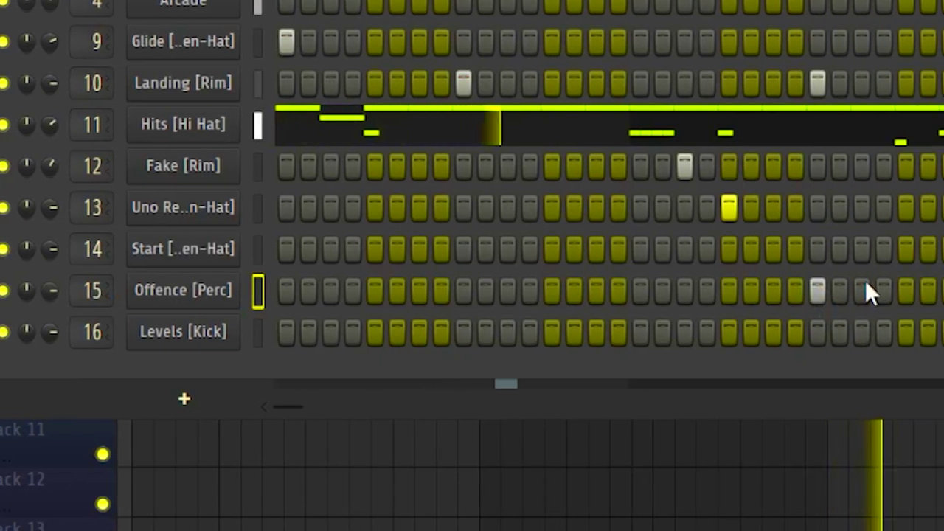
- Add an Offence [Perc] hit in the step sequencer
left_click(926, 290)
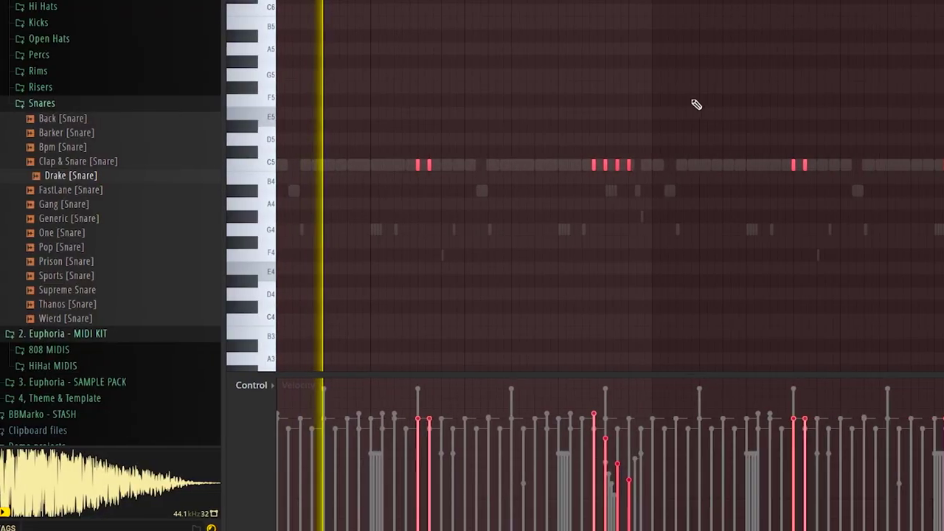
- Delete the unwanted Drake [Snare] notes and duplicate the remaining snare pattern into the second half
left_click_drag(700, 105, 943, 211)
key("Delete")
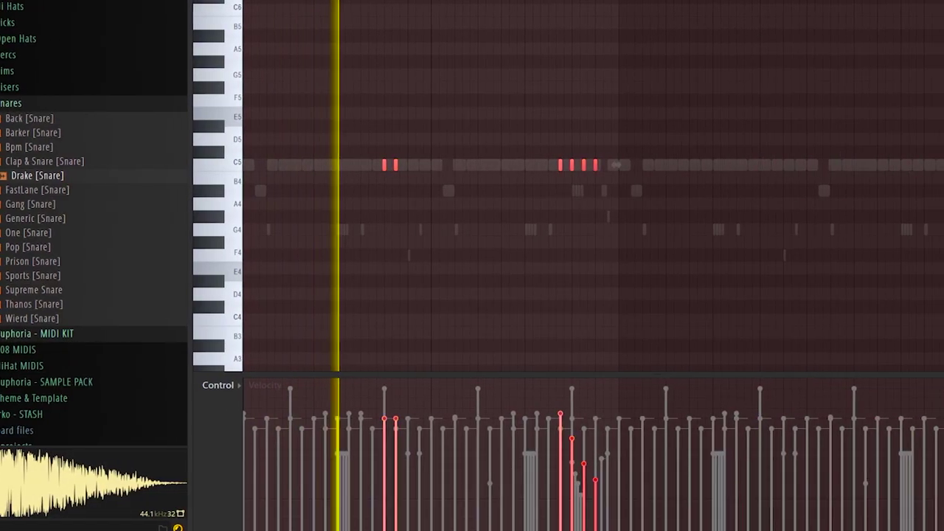
key("ctrl+a")
key("ctrl+b")
key("ctrl+d")
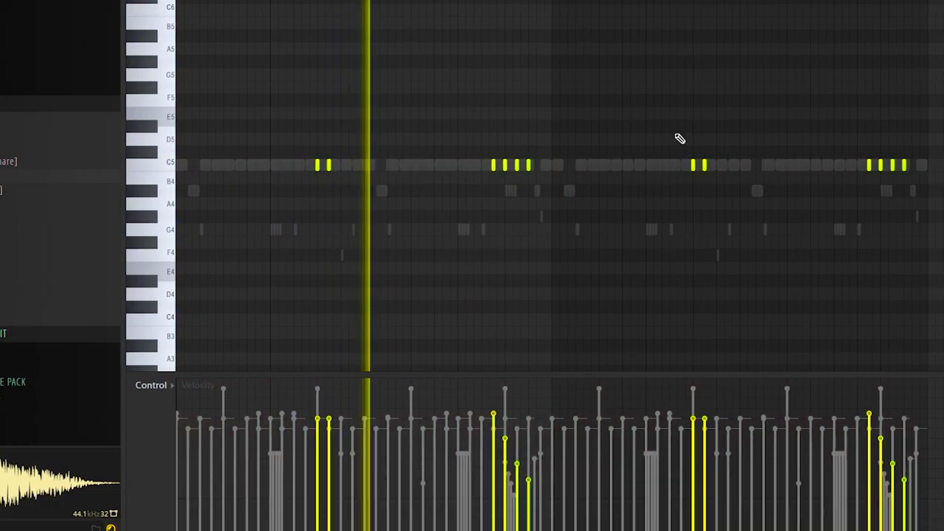
left_click_drag(758, 133, 943, 200)
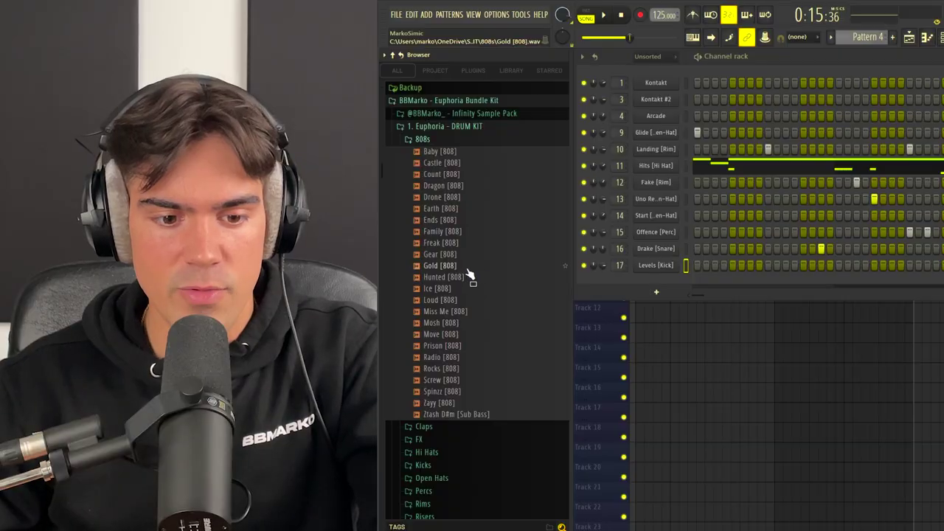
- Choose the Radio [808] sample from the Euphoria drum kit's 808s folder
left_click(452, 357)
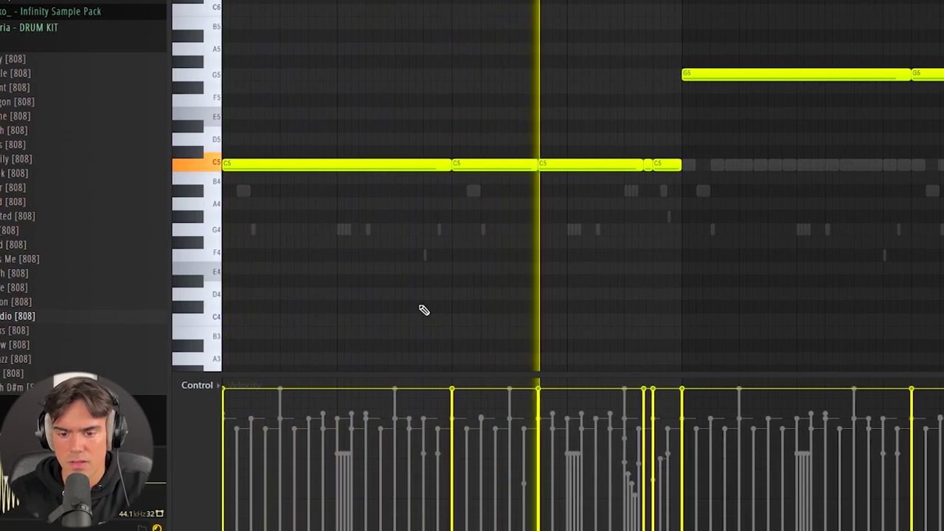
- Review the Radio [808] bassline in the piano roll, from the C5 notes through the G5 section and its closing roll
left_click_drag(702, 122, 310, 229)
left_click(312, 229, "ctrl")
scroll(471, 151, "down", 2)
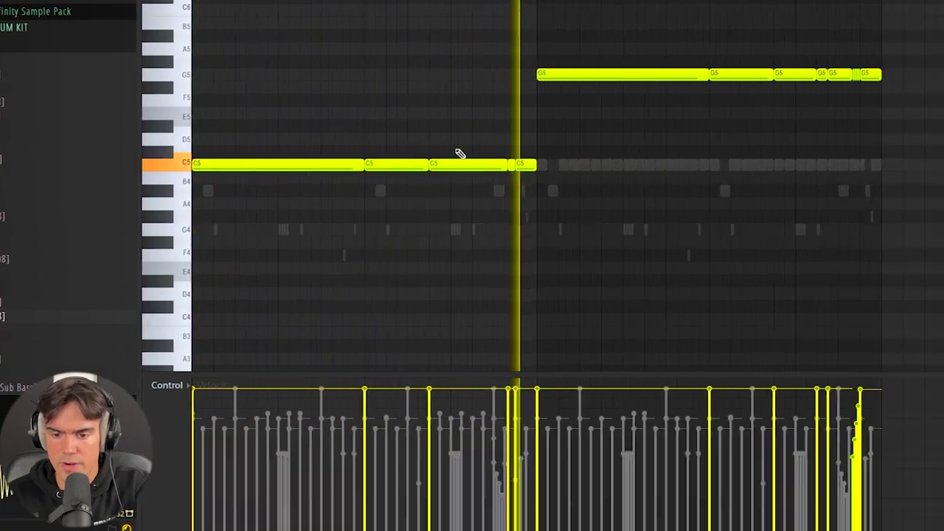
scroll(702, 117, "up", 1)
left_click_drag(582, 58, 878, 120)
left_click(835, 124, "ctrl")
scroll(654, 109, "up", 1)
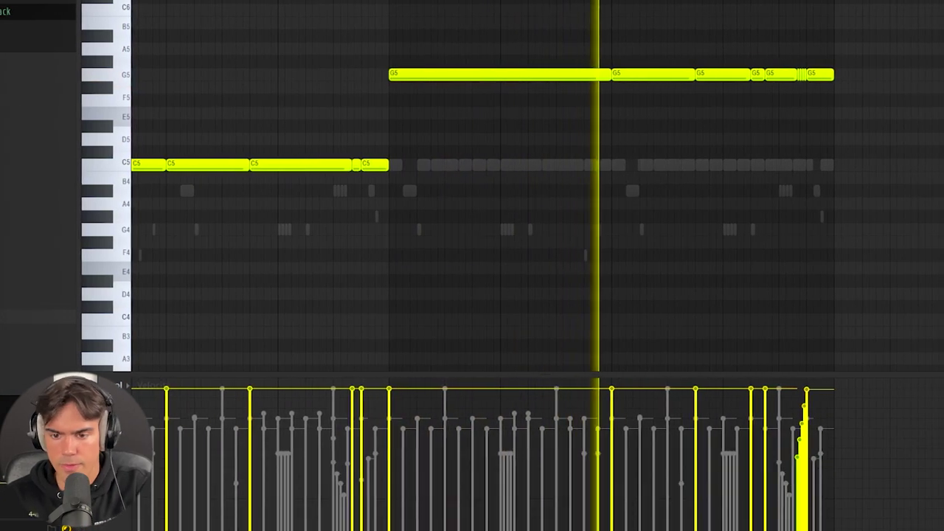
scroll(472, 184, "right", 3)
scroll(472, 184, "right", 1)
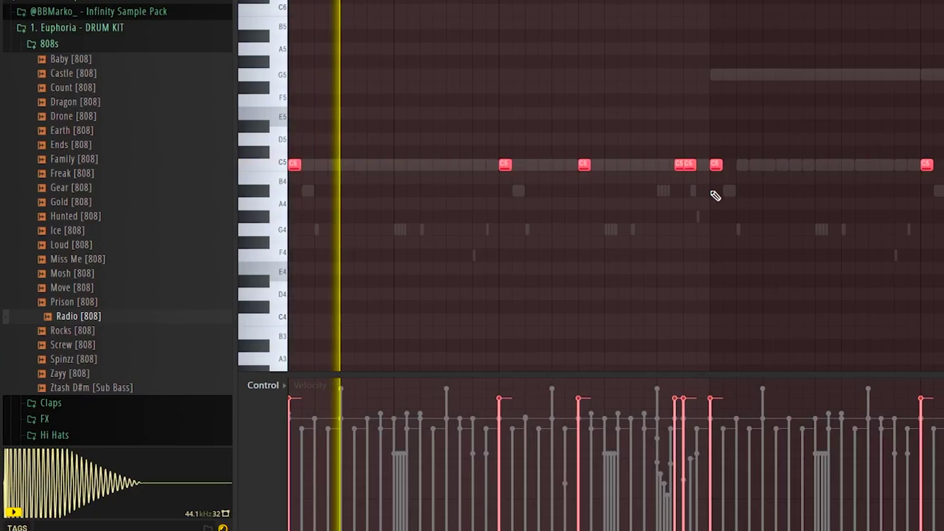
key("ctrl+d")
scroll(751, 160, "down", 1)
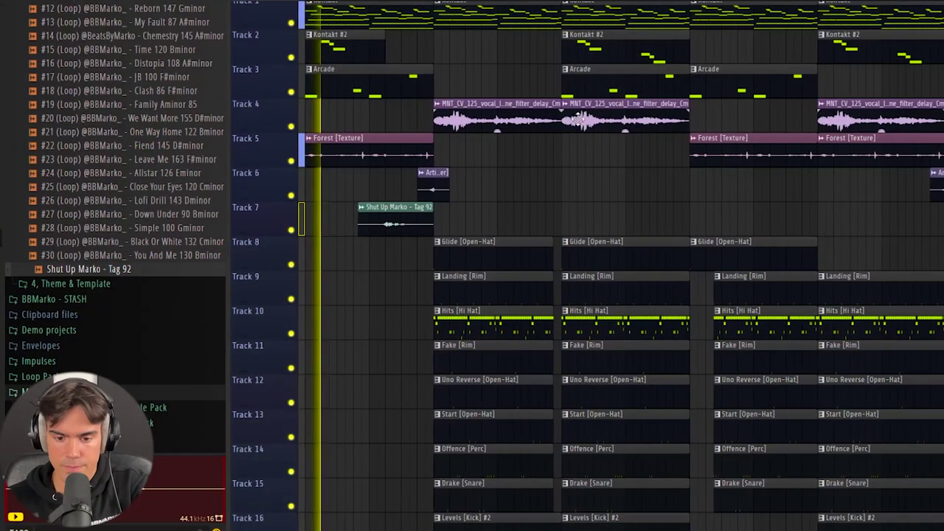
- Examine the playlist arrangement during playback, including the drumless break of melody, vocal and texture clips
scroll(579, 118, "down", 1)
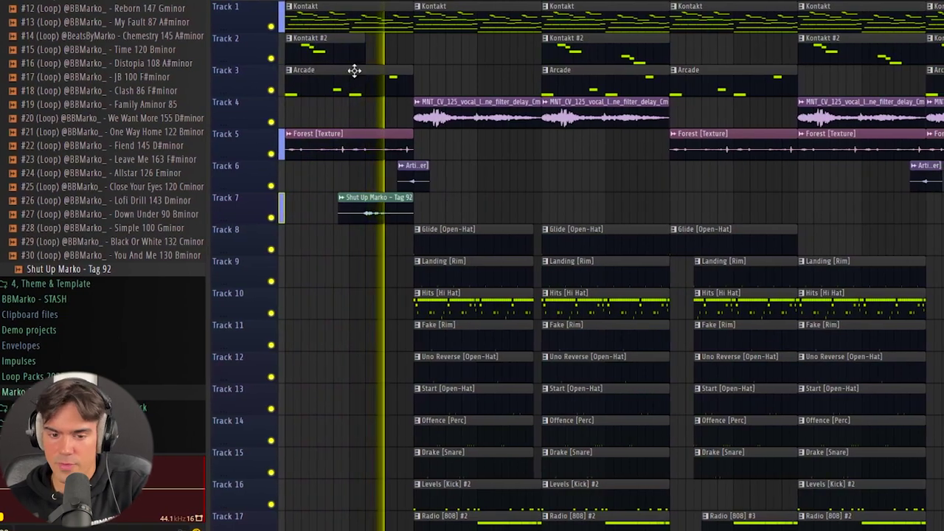
left_click_drag(393, 3, 262, 255)
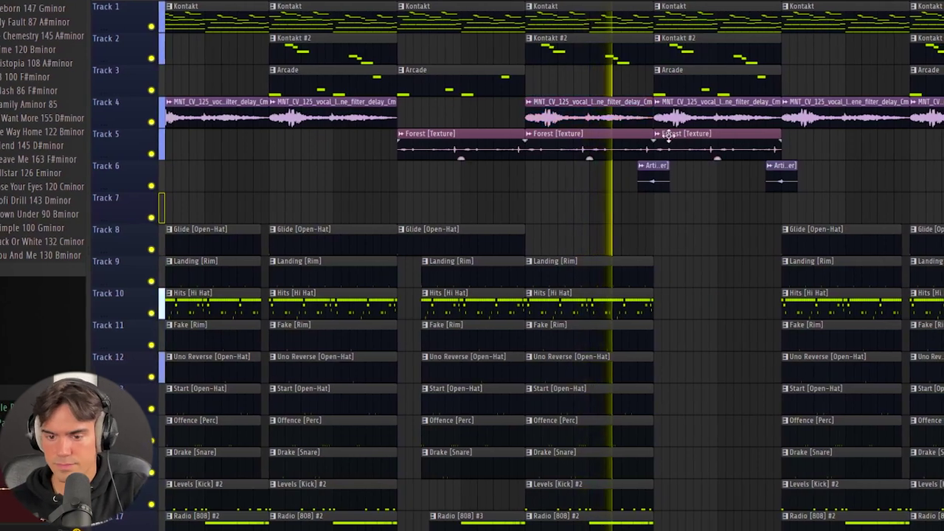
scroll(549, 266, "right", 3)
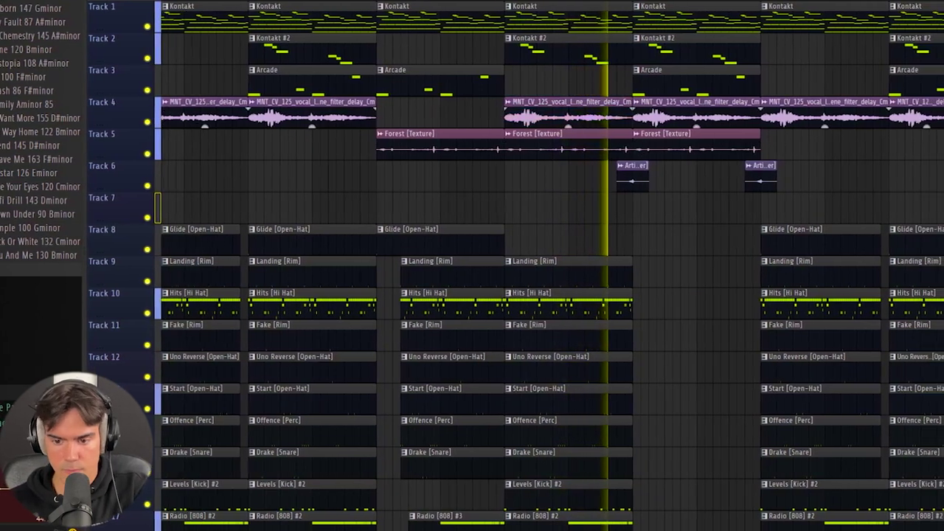
left_click_drag(605, 181, 628, 16)
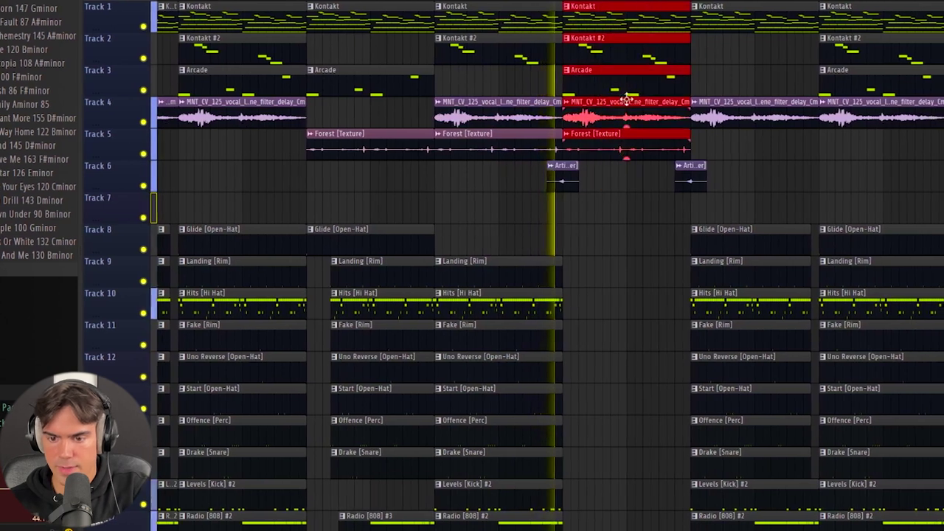
left_click(602, 236, "ctrl")
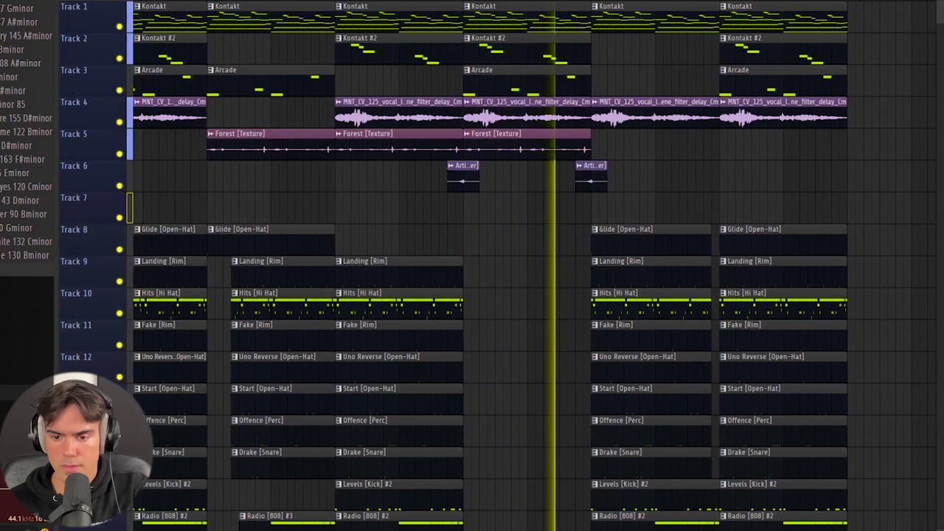
scroll(591, 22, "left", 2)
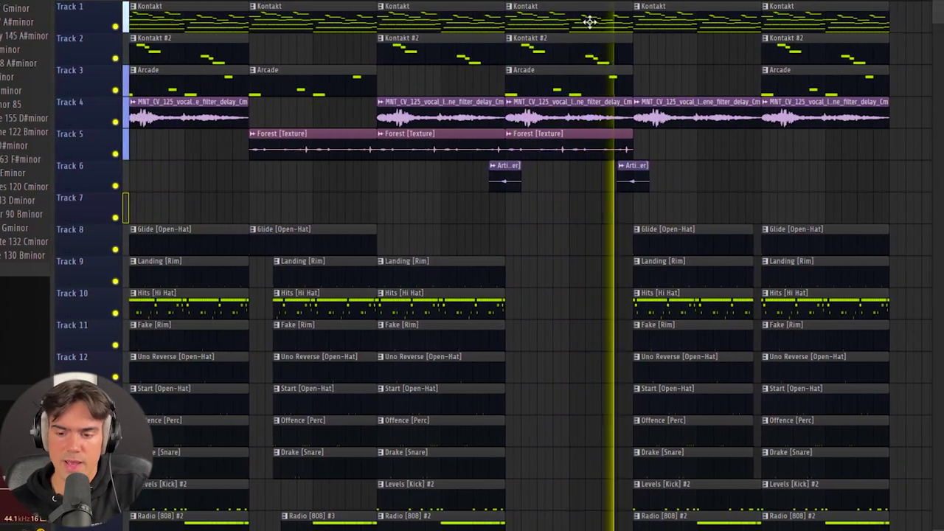